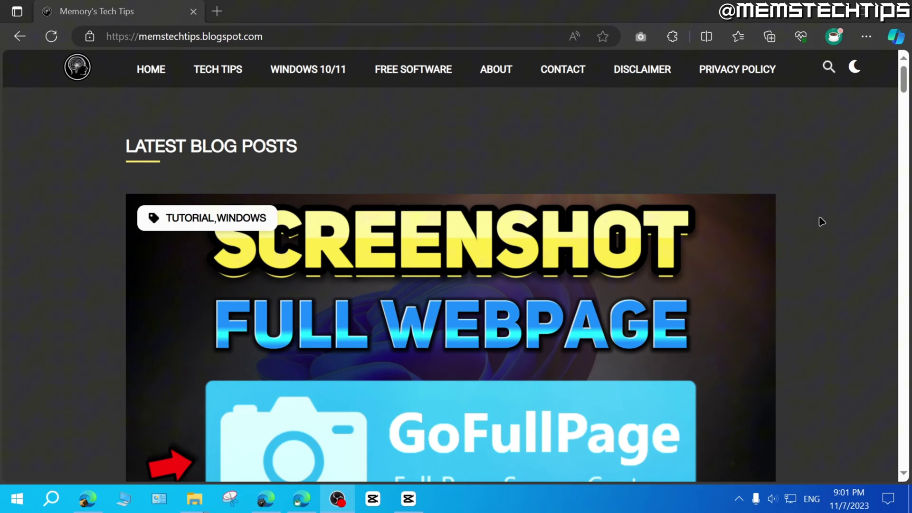
scroll(827, 205, "down", 3)
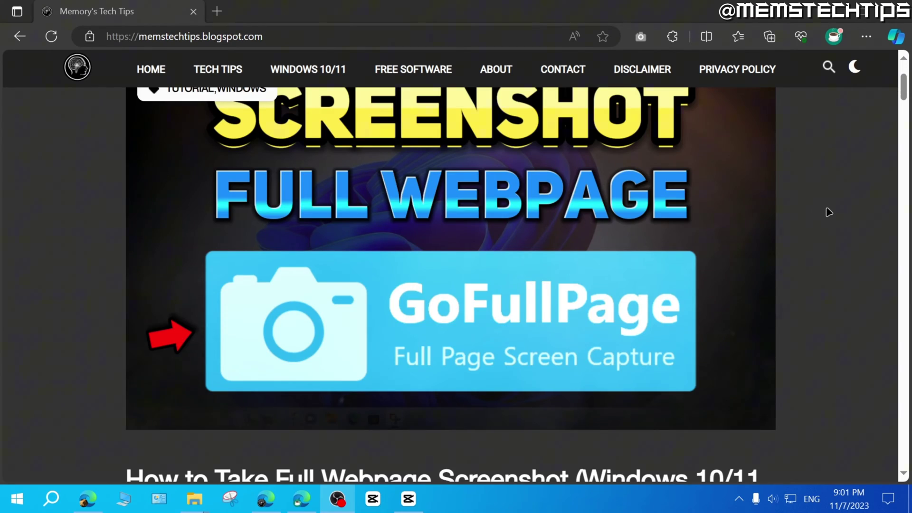
scroll(829, 212, "up", 3)
scroll(839, 178, "down", 5)
scroll(844, 179, "up", 5)
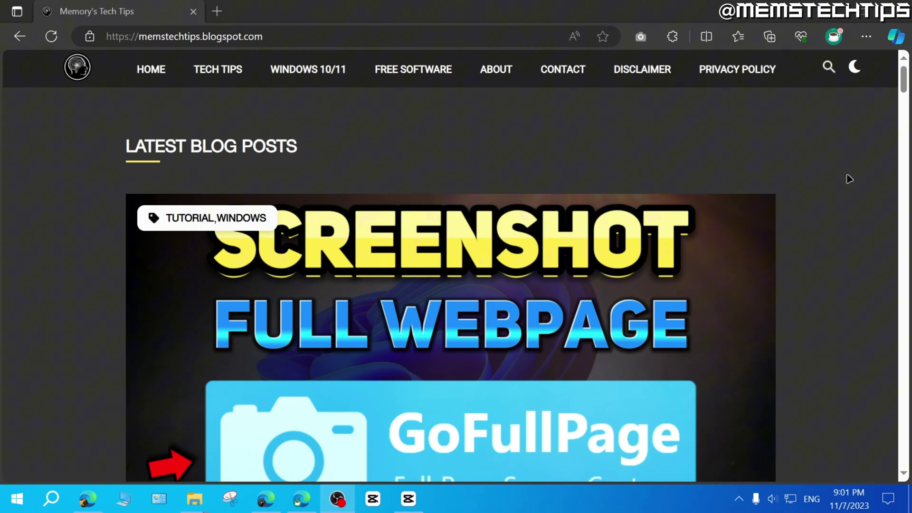
scroll(849, 179, "down", 1)
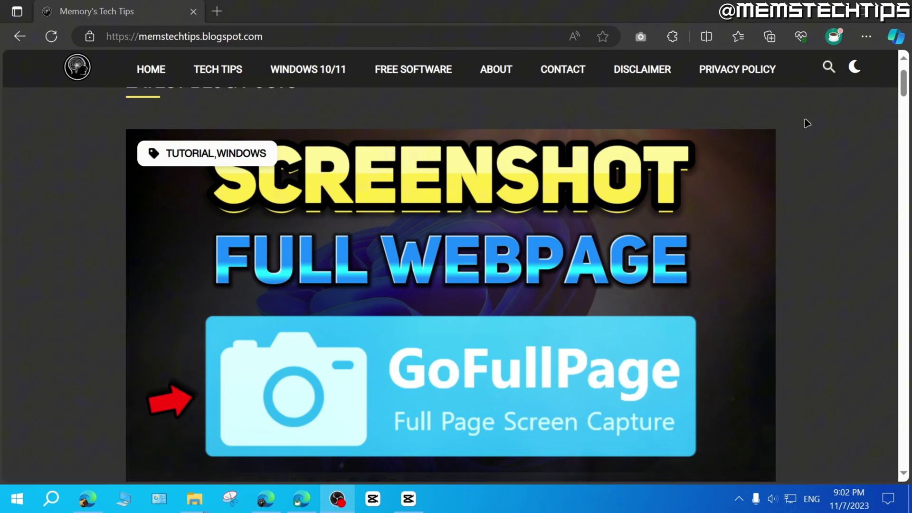
scroll(817, 189, "down", 1)
scroll(531, 226, "up", 1)
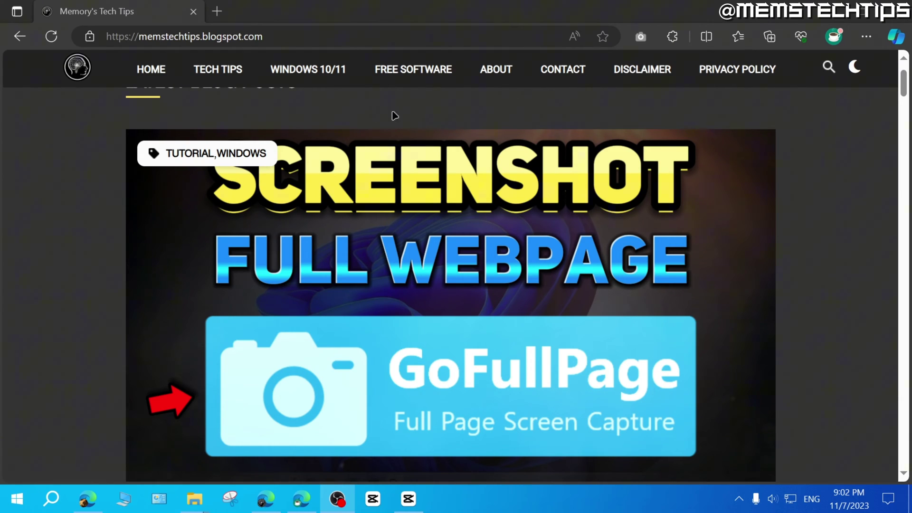
Step: Capture the full webpage with GoFullPage and download it as a PNG image, allowing the extension to manage downloads
left_click(642, 37)
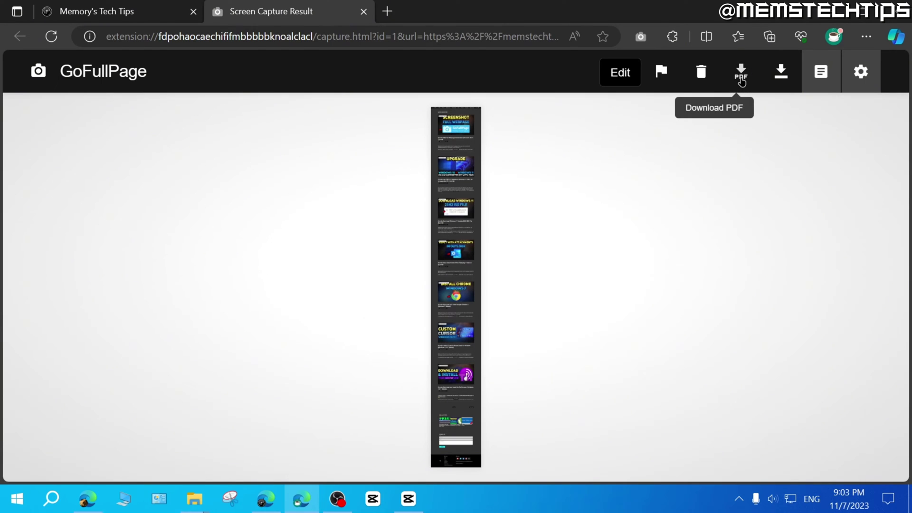
left_click(780, 76)
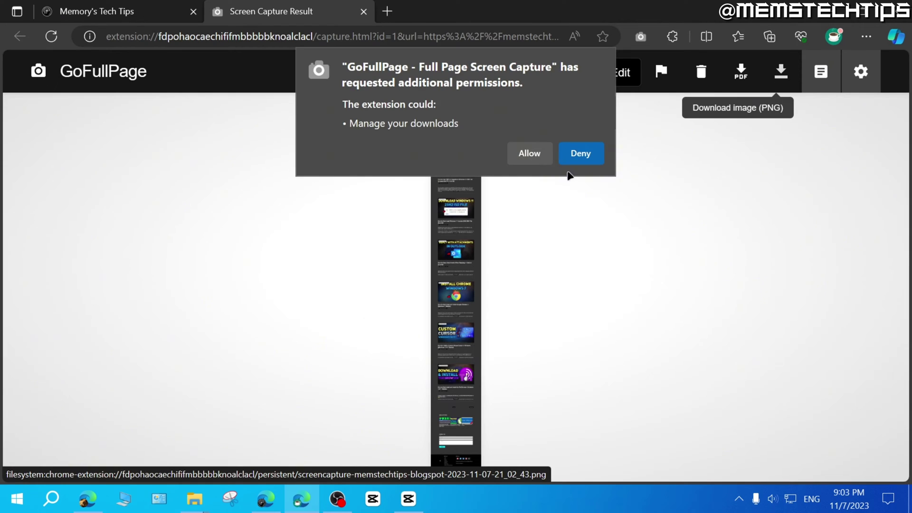
left_click(533, 153)
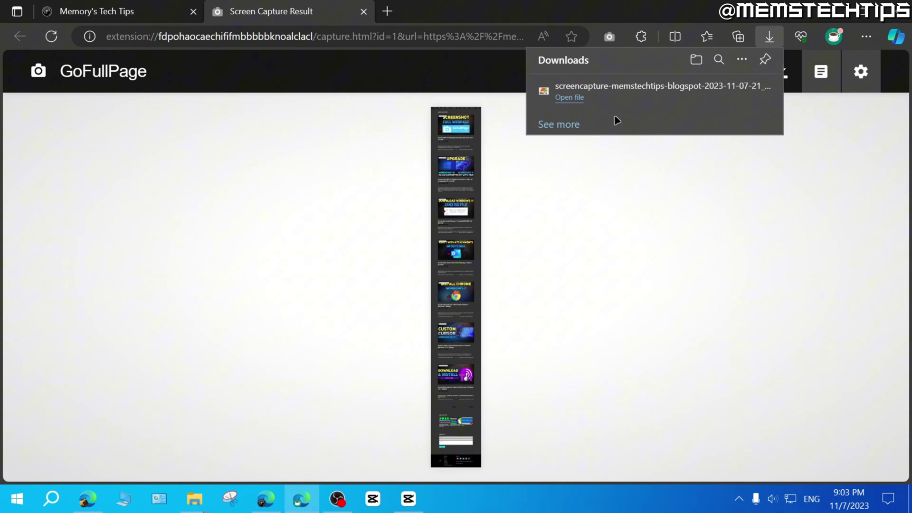
Step: Create a new project in CapCut and import the downloaded screenshot PNG from the Downloads folder
left_click(717, 92)
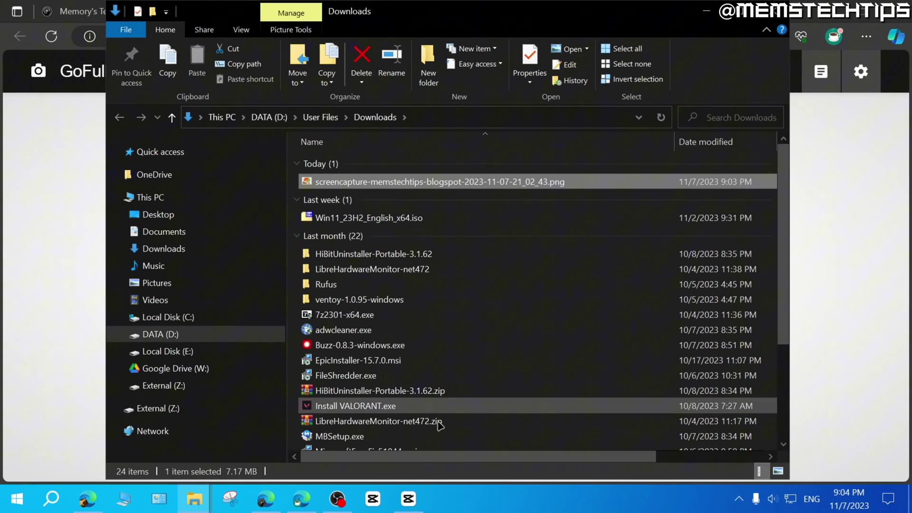
left_click(408, 500)
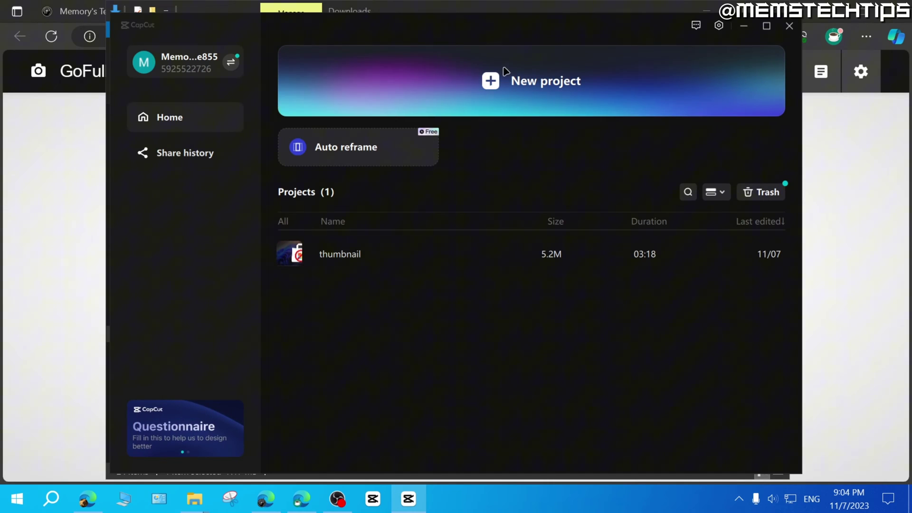
left_click(500, 85)
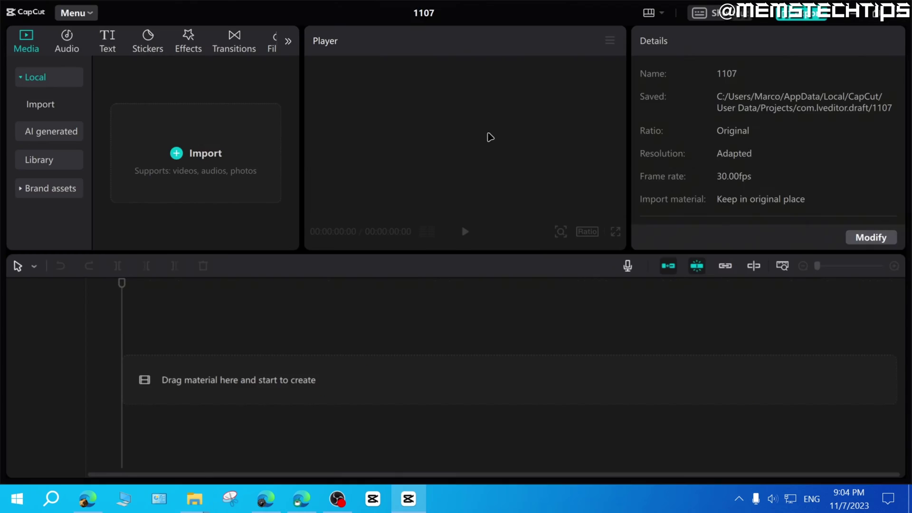
key("alt+Tab")
left_click_drag(365, 30, 581, 46)
left_click_drag(562, 199, 208, 167)
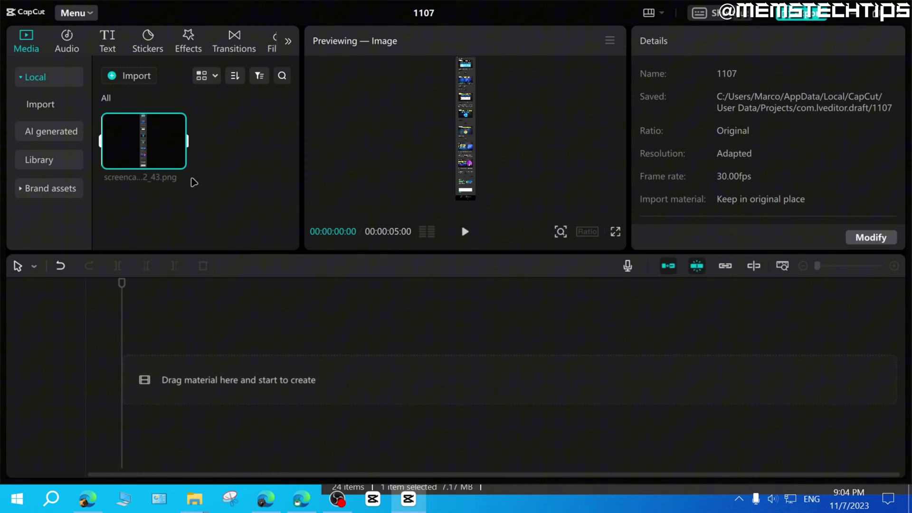
Step: Add the imported screenshot to the start of the timeline and slightly enlarge the preview area
left_click(177, 161)
left_click(271, 358)
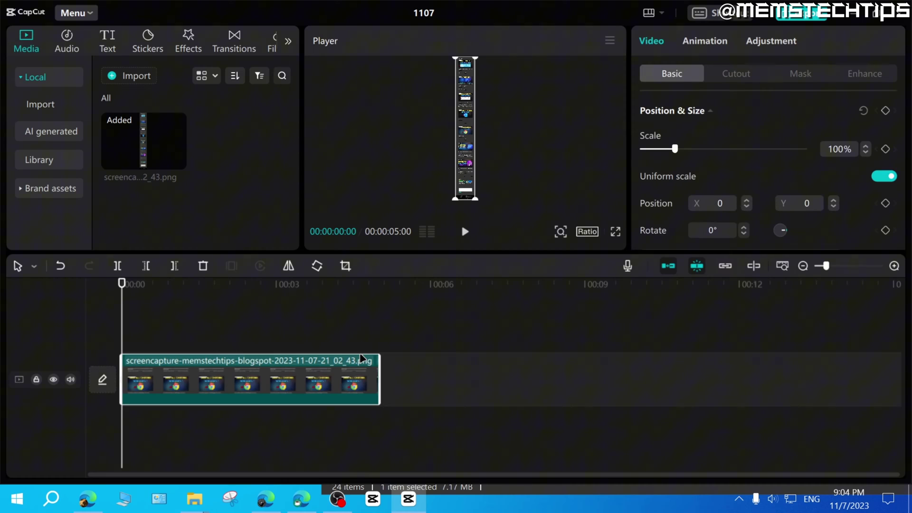
left_click_drag(503, 252, 503, 267)
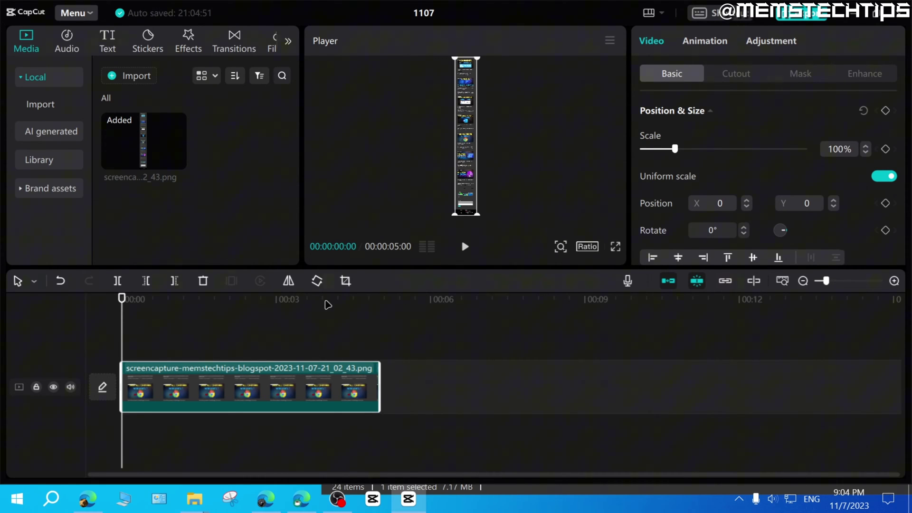
Step: Scrub the screenshot clip from its end back to the start and view the frame full screen
left_click(381, 304)
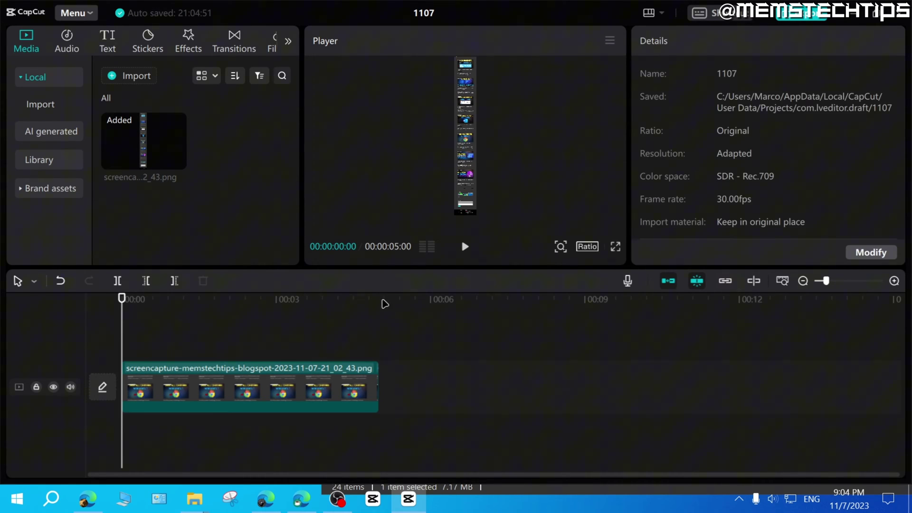
left_click(365, 383)
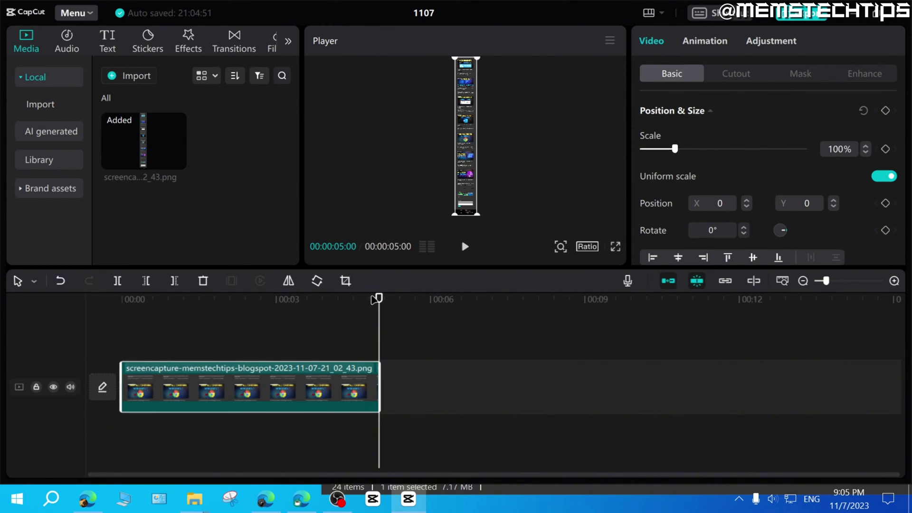
left_click_drag(378, 299, 14, 306)
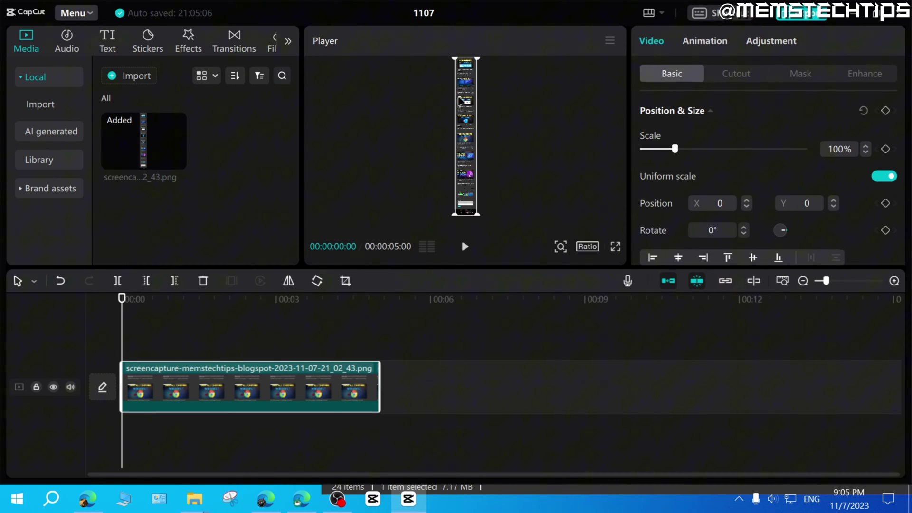
left_click(616, 246)
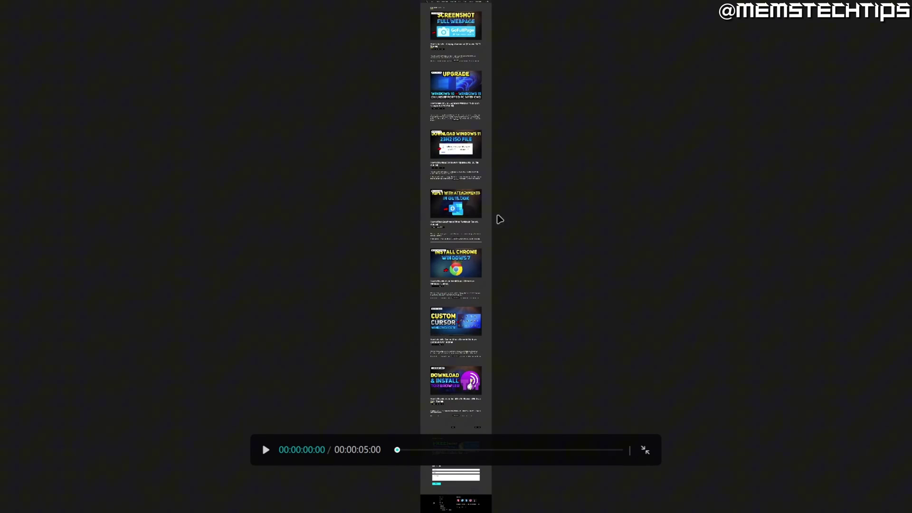
left_click(646, 452)
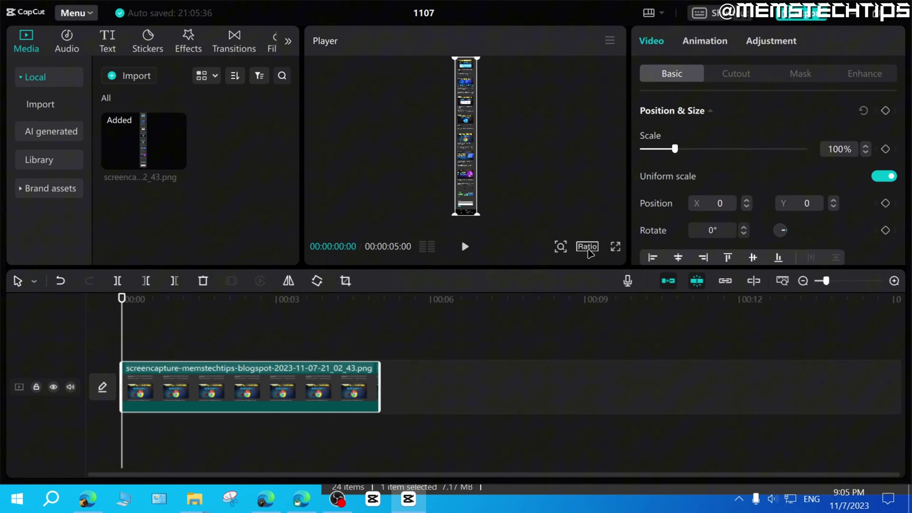
Step: Set the project's aspect ratio to 16:9 and scale the screenshot up to 1400%
left_click(588, 247)
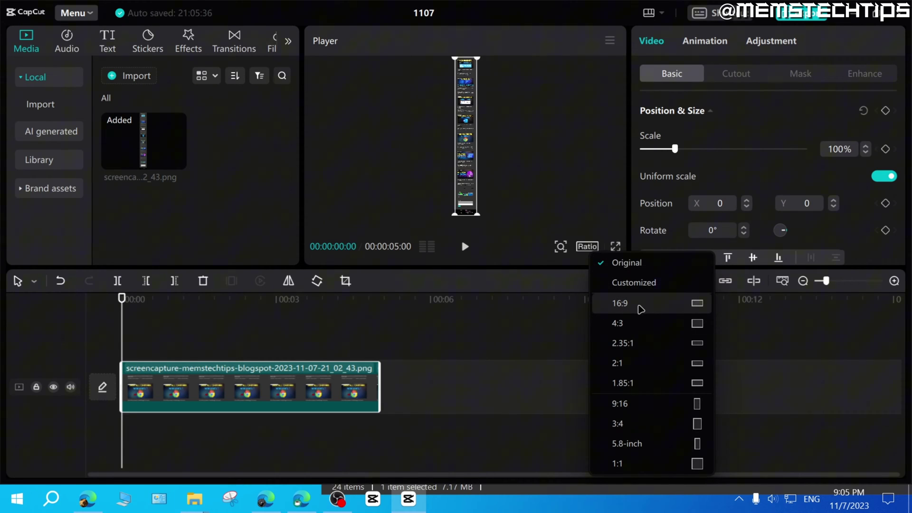
left_click(652, 306)
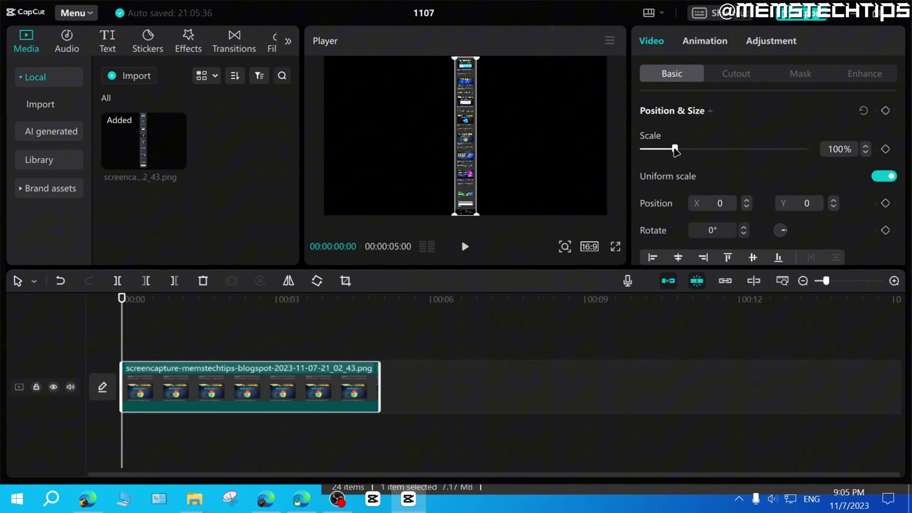
left_click_drag(675, 151, 817, 156)
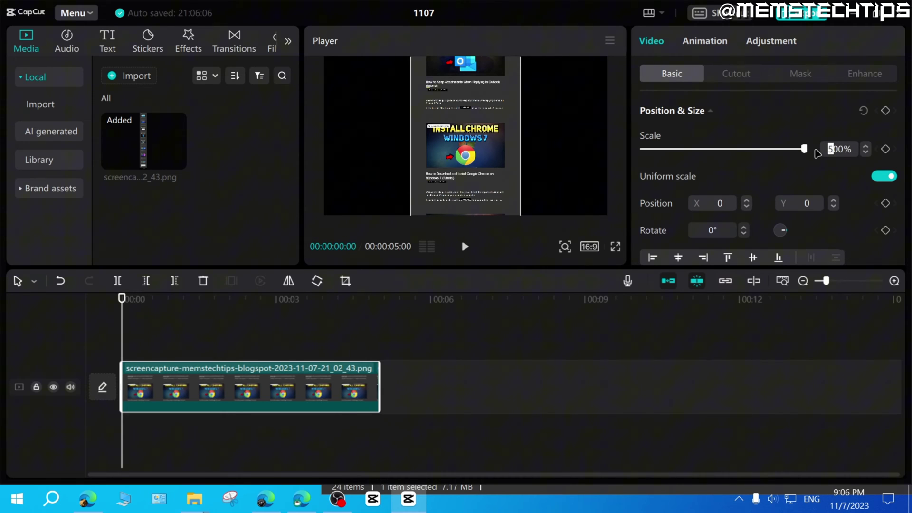
type("8")
key("Return")
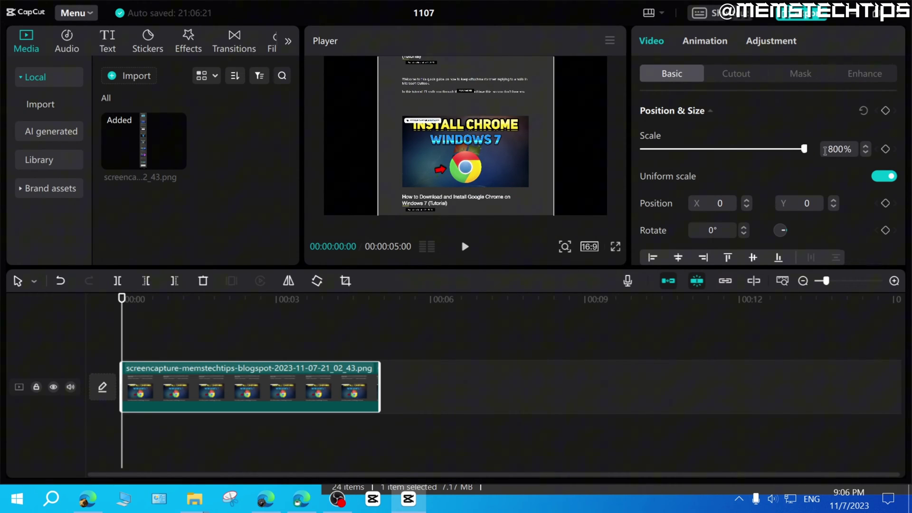
double_click(825, 150)
type("1200")
key("Return")
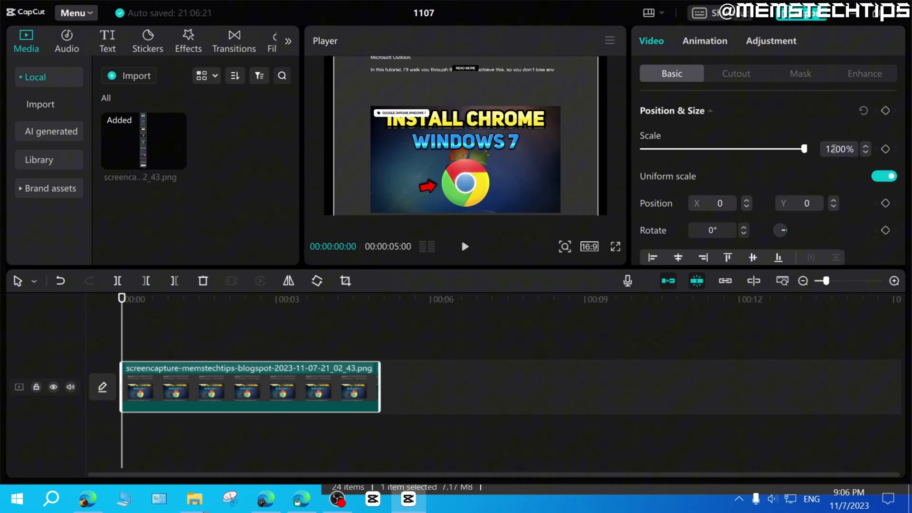
type("4")
key("Return")
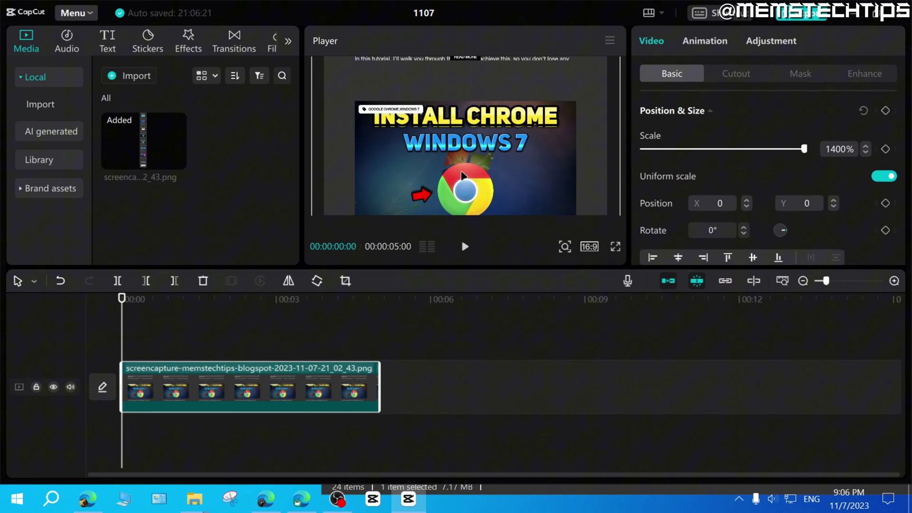
Step: Reposition the screenshot to X 0, Y -14040 so the top of the webpage fills the frame
left_click_drag(495, 213, 495, 88)
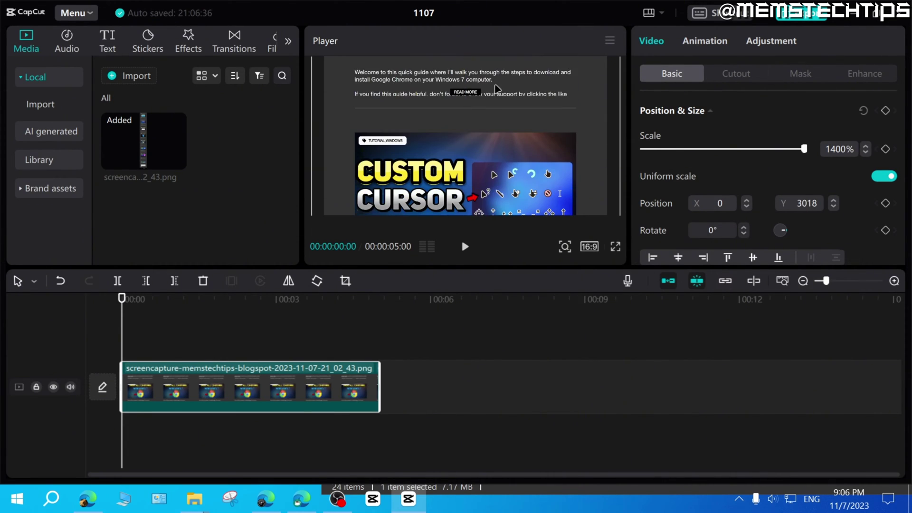
left_click_drag(497, 213, 493, 133)
left_click_drag(512, 59, 498, 231)
left_click_drag(494, 58, 501, 88)
left_click_drag(497, 190, 485, 75)
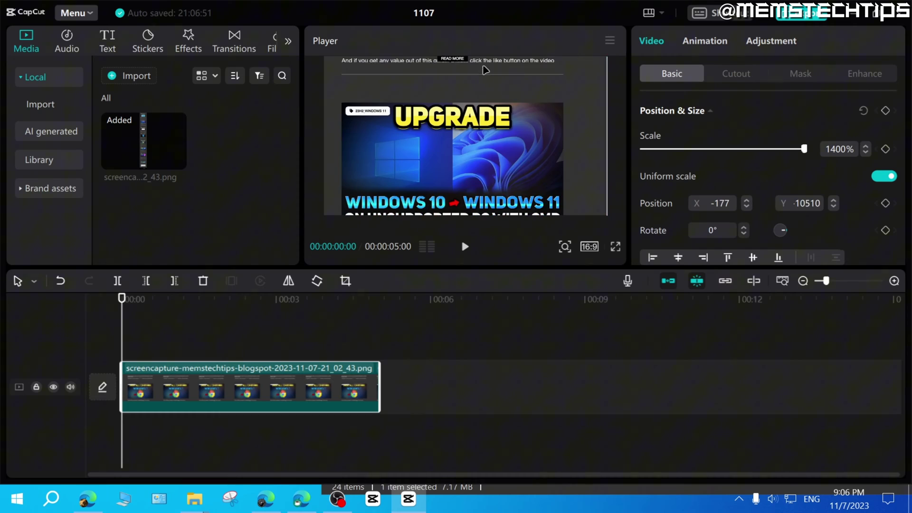
left_click_drag(494, 206, 476, 189)
left_click_drag(474, 110, 480, 149)
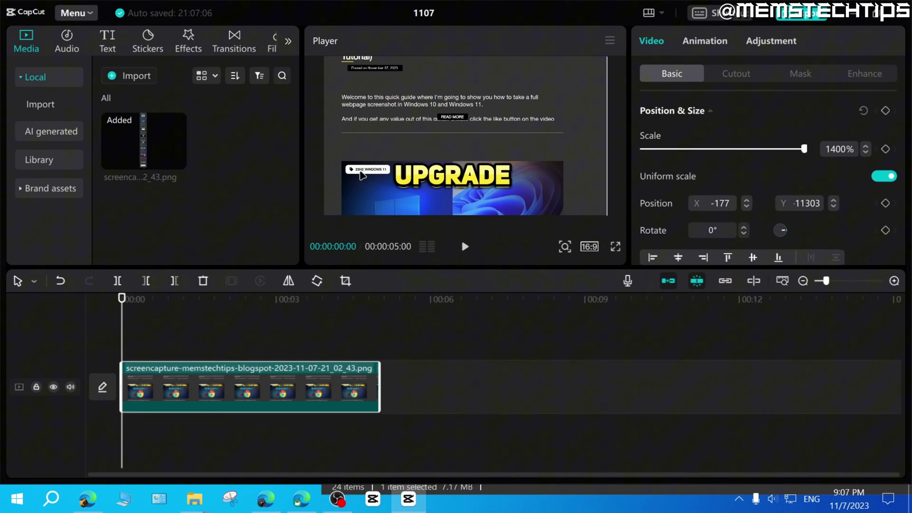
left_click_drag(519, 124, 522, 139)
left_click_drag(499, 90, 503, 183)
left_click_drag(490, 115, 498, 135)
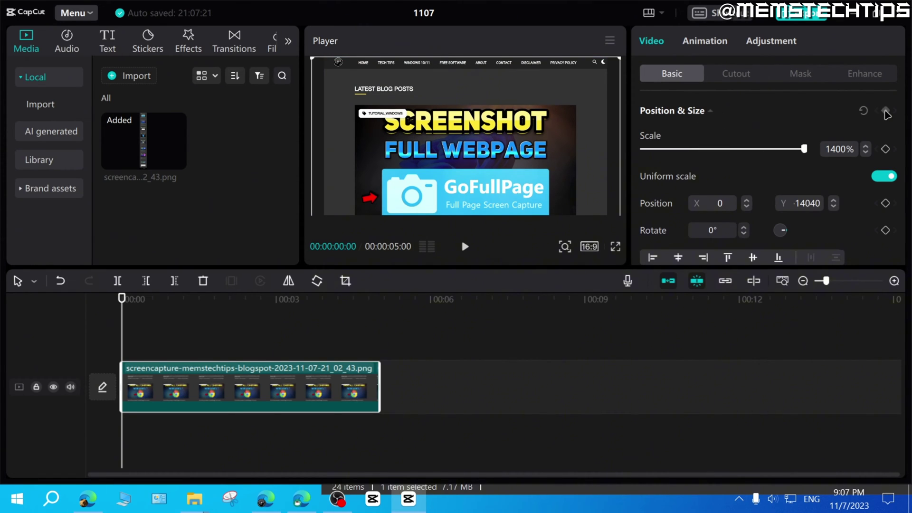
Step: Add a Position & Size keyframe at 0 seconds and move the screenshot up to Y -9852 at the 5-second end of the clip
left_click(886, 109)
left_click_drag(121, 298, 378, 304)
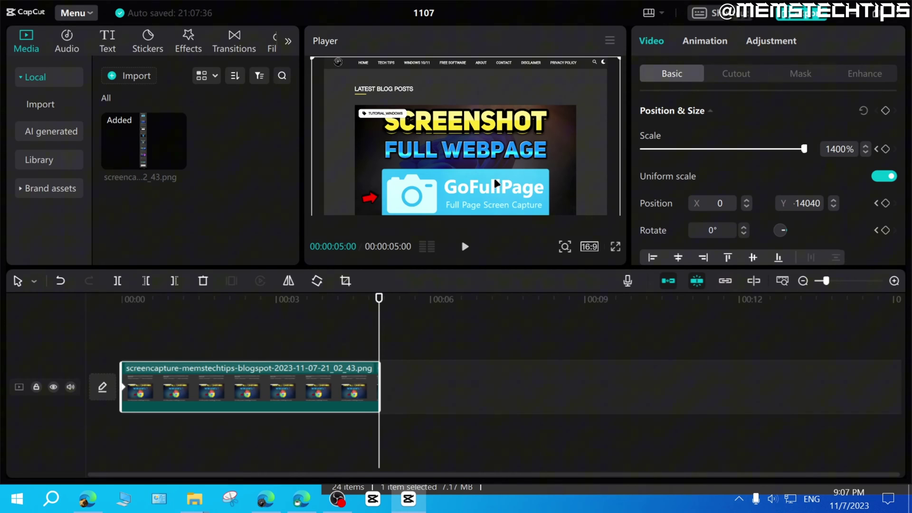
left_click_drag(495, 161, 498, 73)
left_click_drag(501, 169, 516, 94)
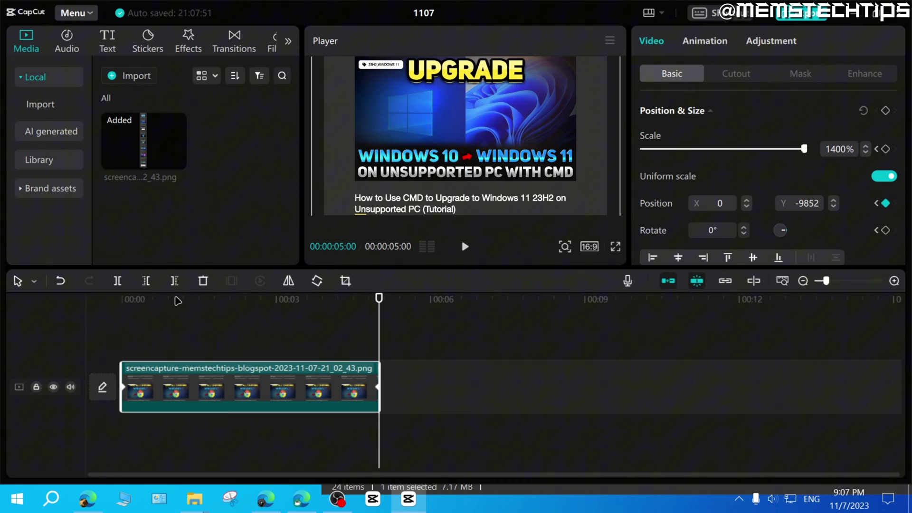
Step: Play the scrolling animation from the start in full screen and return to the editor
left_click_drag(175, 297, 81, 289)
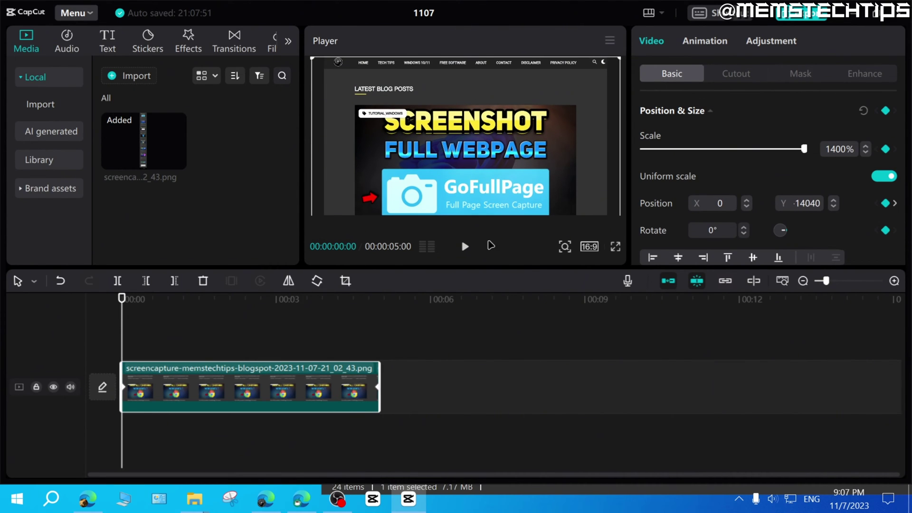
left_click(465, 247)
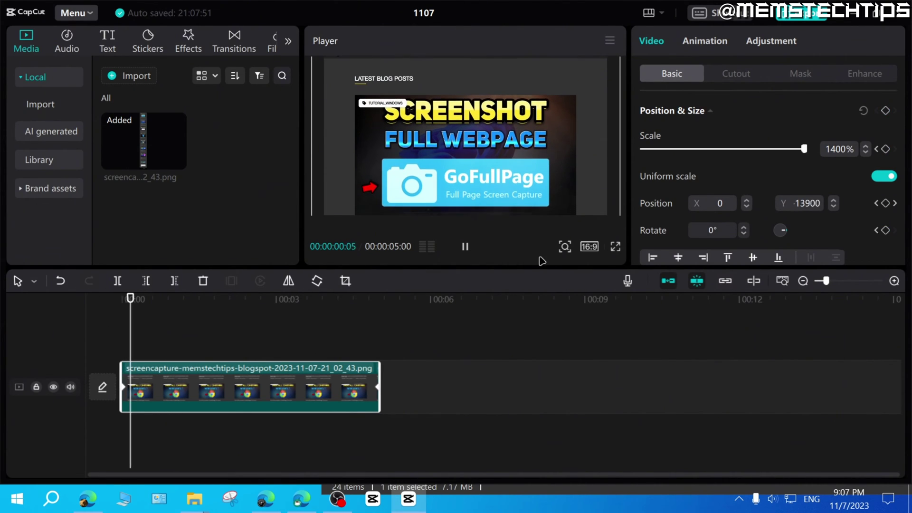
left_click(615, 246)
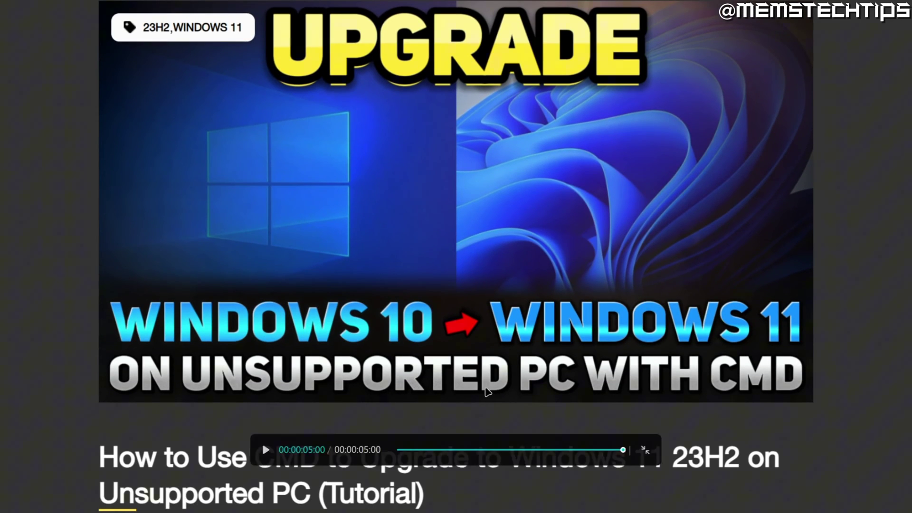
left_click(645, 449)
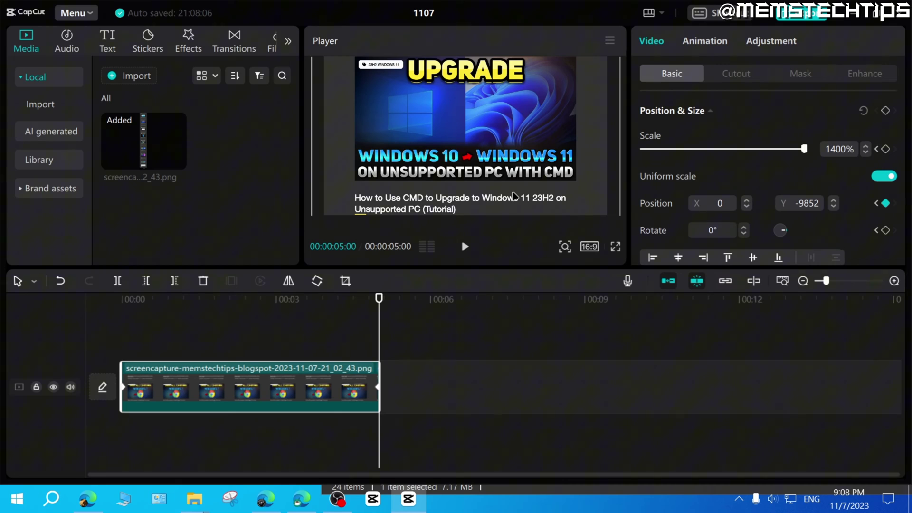
Step: Move the screenshot further up at the 5-second keyframe so the scroll extends to lower blog posts
left_click_drag(513, 193, 525, 87)
left_click_drag(520, 153, 497, 77)
left_click_drag(511, 199, 492, 125)
Step: Preview the extended, faster scroll full screen from the beginning of the clip
left_click_drag(192, 297, 119, 294)
left_click(615, 246)
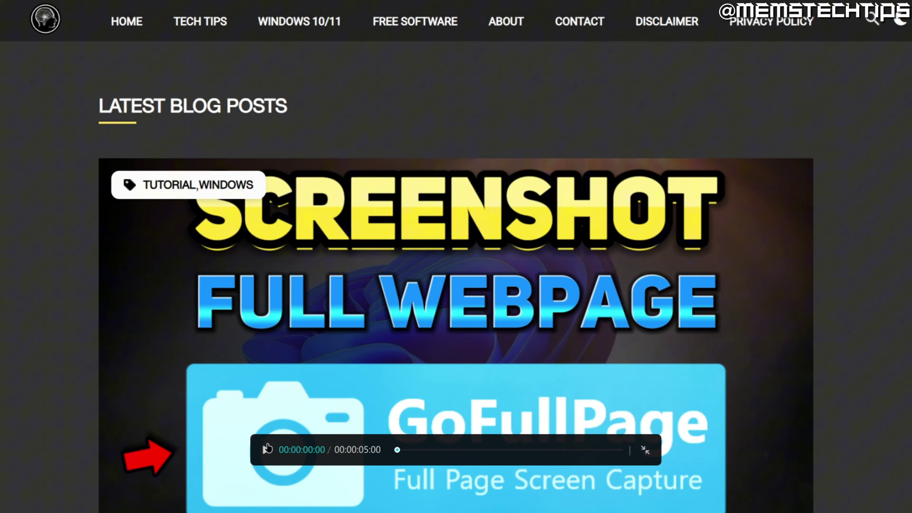
left_click(264, 447)
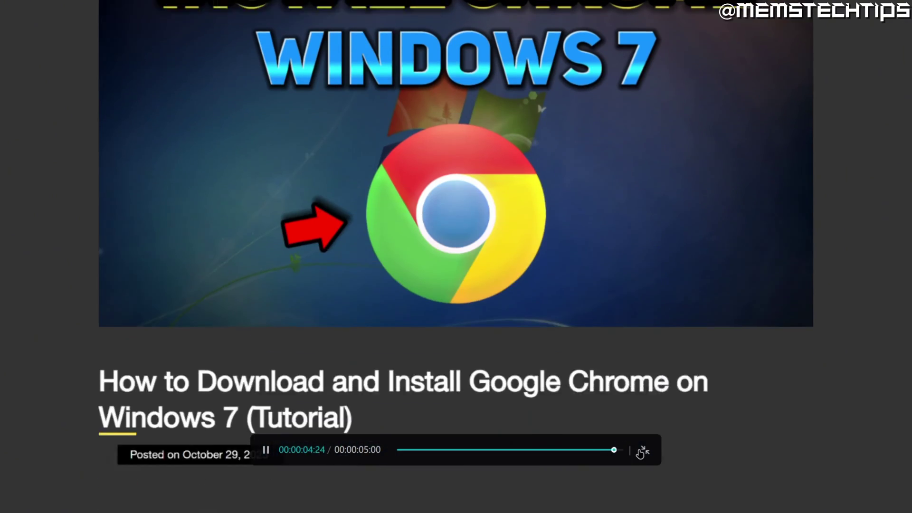
Step: Move the screenshot back down to Y -9852 at the 5-second keyframe and scrub through the clip to check the slower scroll
left_click(642, 451)
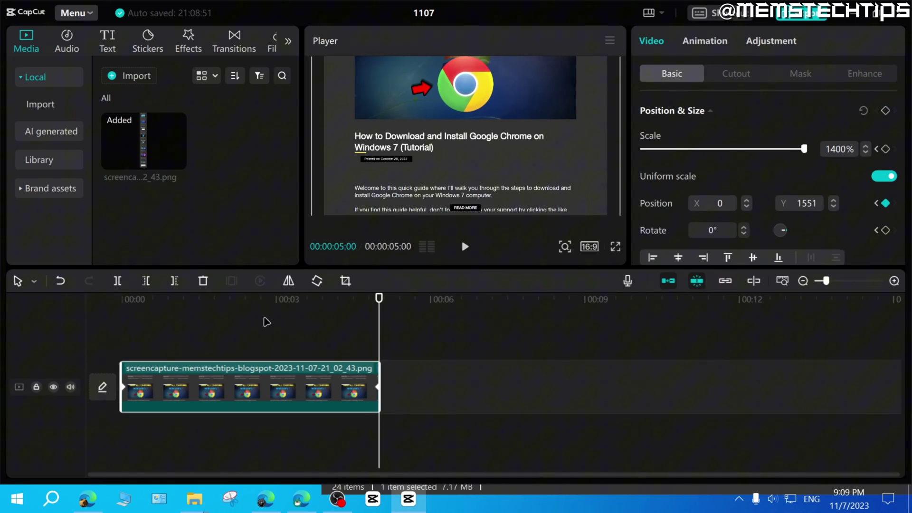
left_click_drag(494, 92, 492, 198)
left_click_drag(479, 71, 479, 175)
left_click_drag(489, 85, 490, 190)
left_click_drag(498, 65, 496, 181)
left_click_drag(494, 107, 494, 204)
left_click_drag(494, 91, 496, 179)
left_click_drag(498, 107, 498, 142)
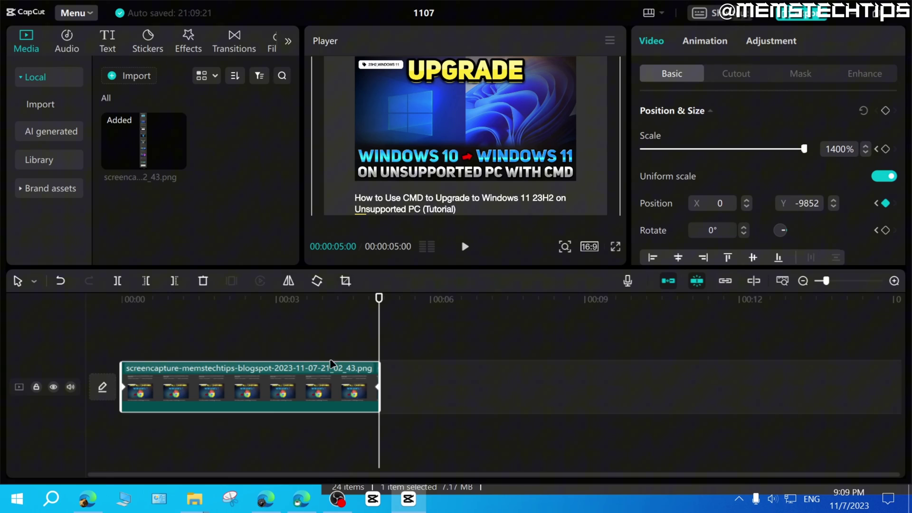
left_click_drag(329, 300, 121, 304)
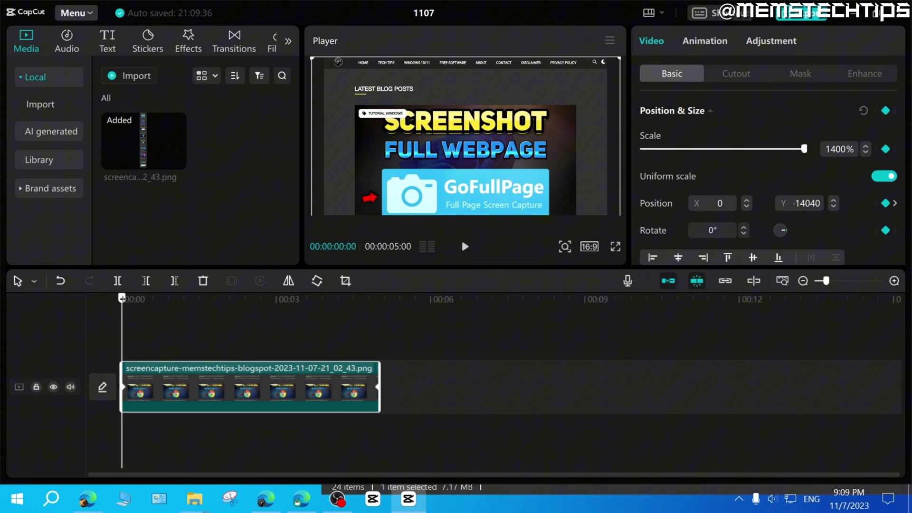
left_click_drag(122, 299, 389, 309)
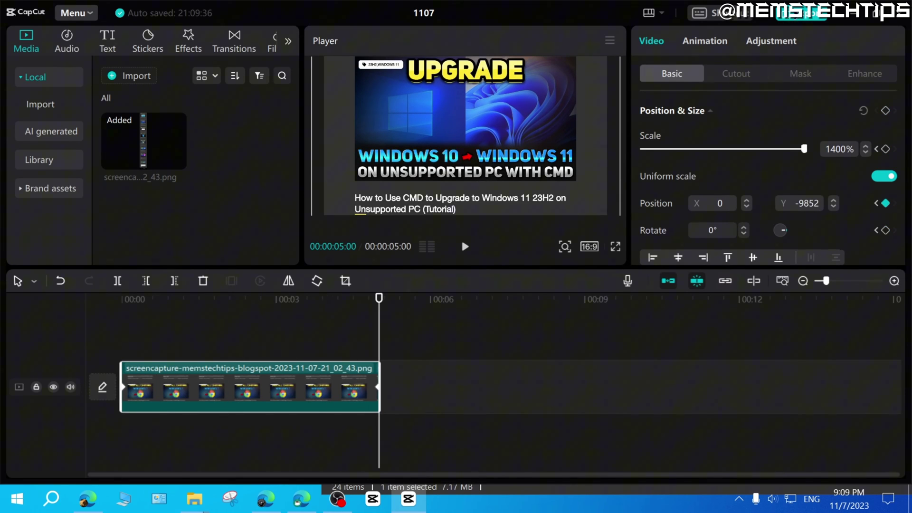
Step: Export the scrolling video to the Desktop folder with the frame rate set to 60fps
left_click(803, 13)
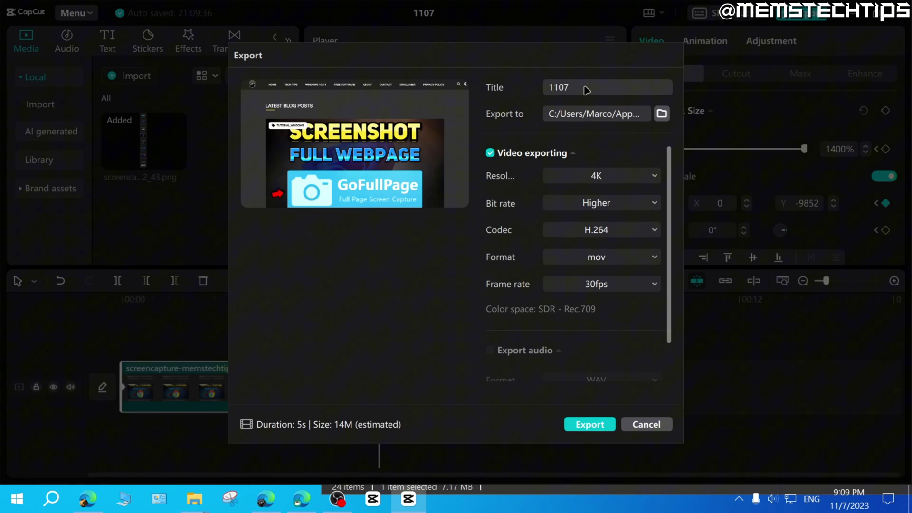
left_click_drag(594, 88, 532, 87)
left_click(503, 119)
left_click(661, 115)
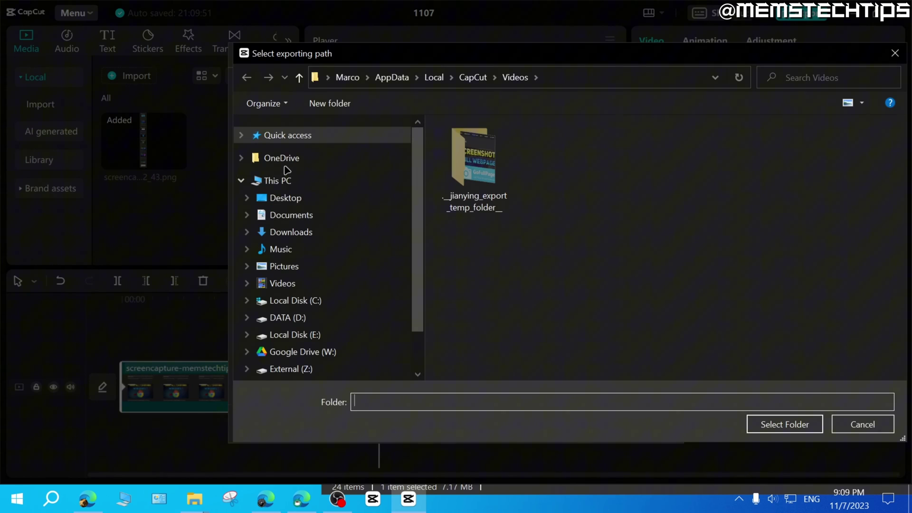
left_click(299, 199)
left_click(785, 425)
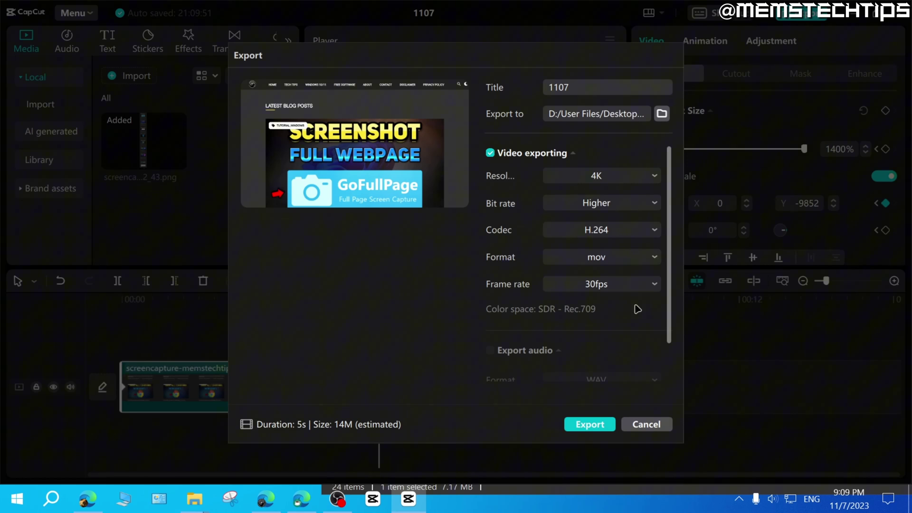
left_click(593, 399)
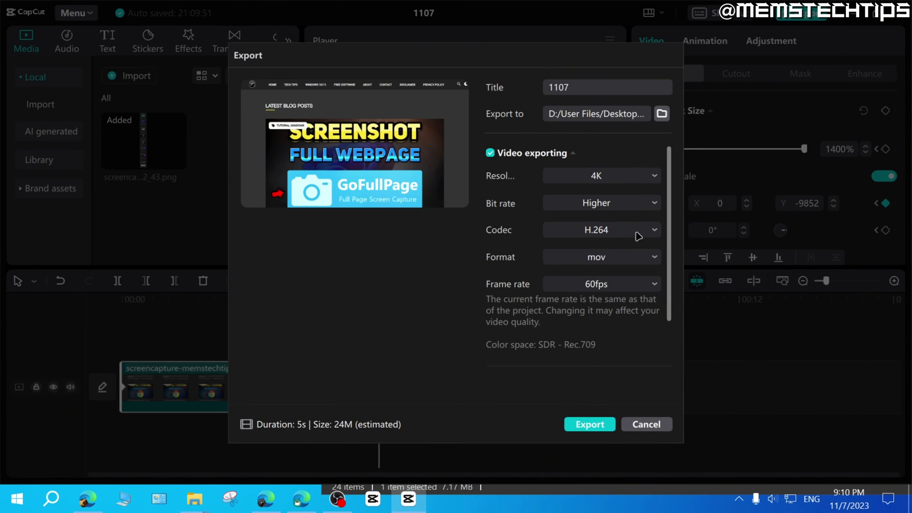
left_click(590, 425)
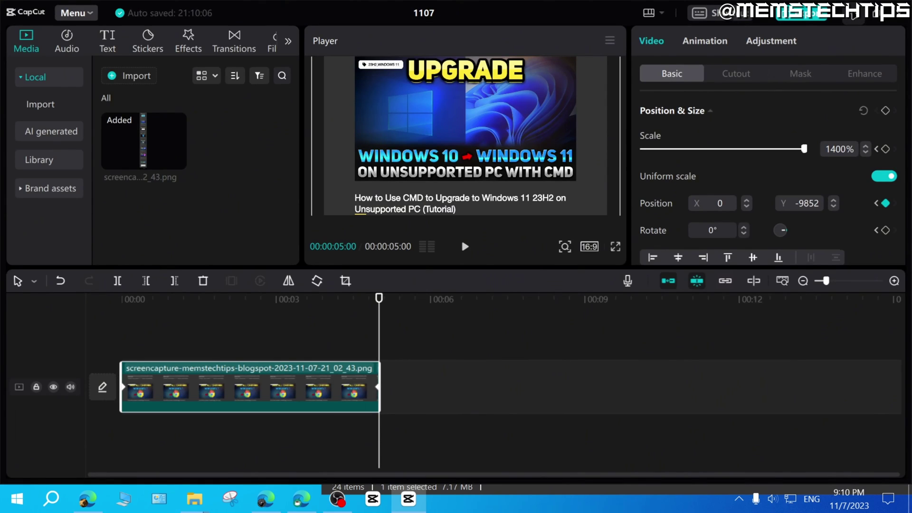
Step: Clear the open windows from the desktop and play the exported 1107.mov in full screen
left_click(854, 13)
left_click(837, 8)
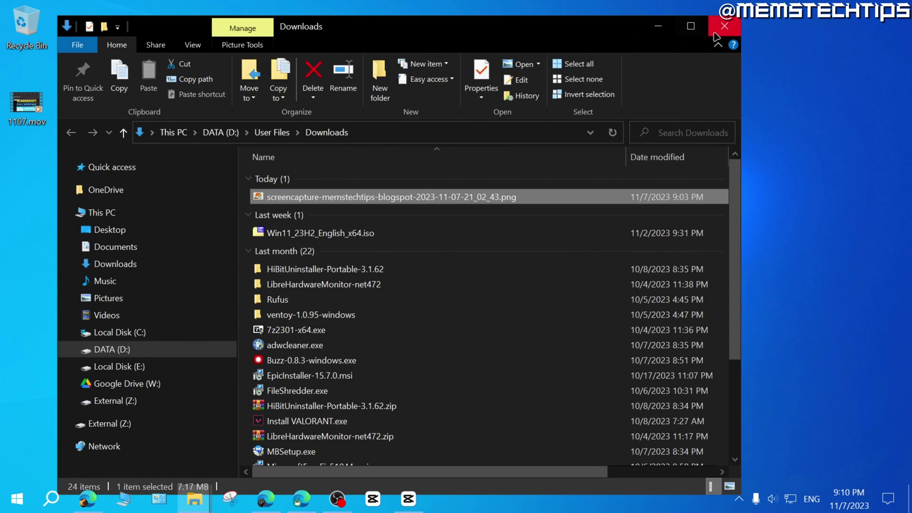
left_click(894, 10)
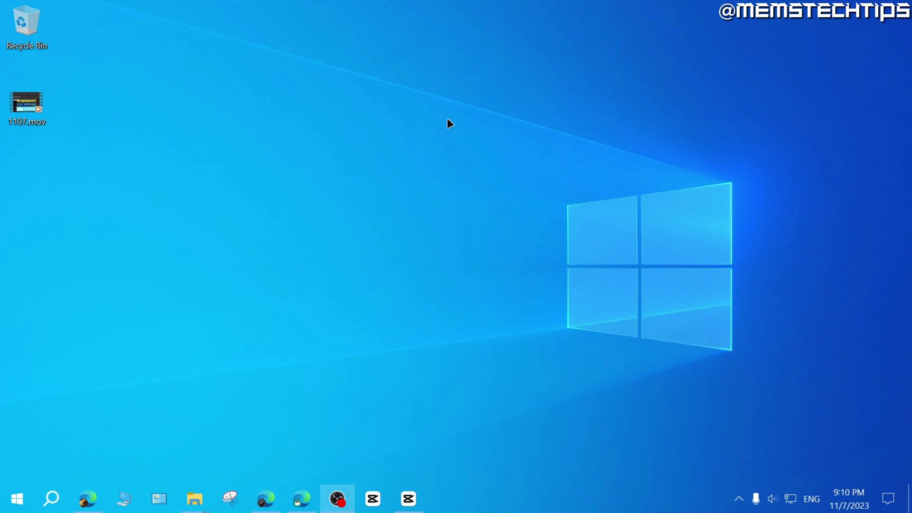
double_click(22, 104)
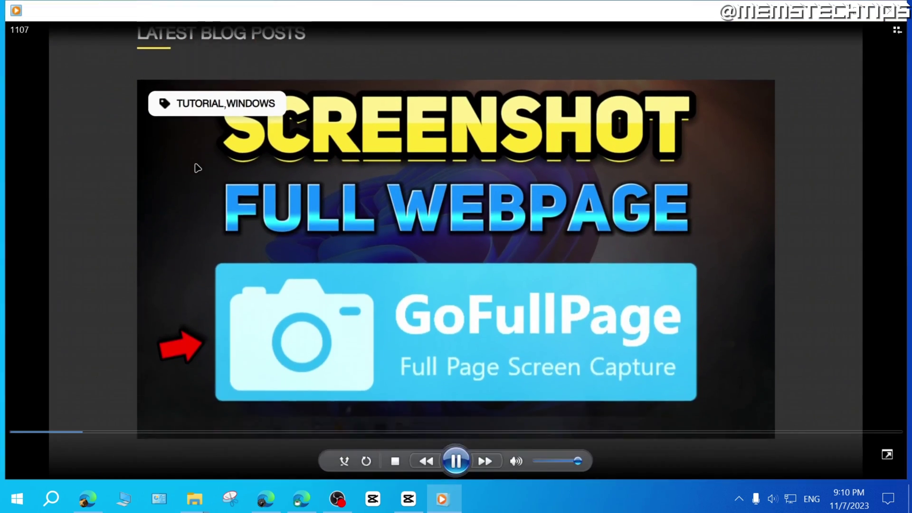
double_click(195, 165)
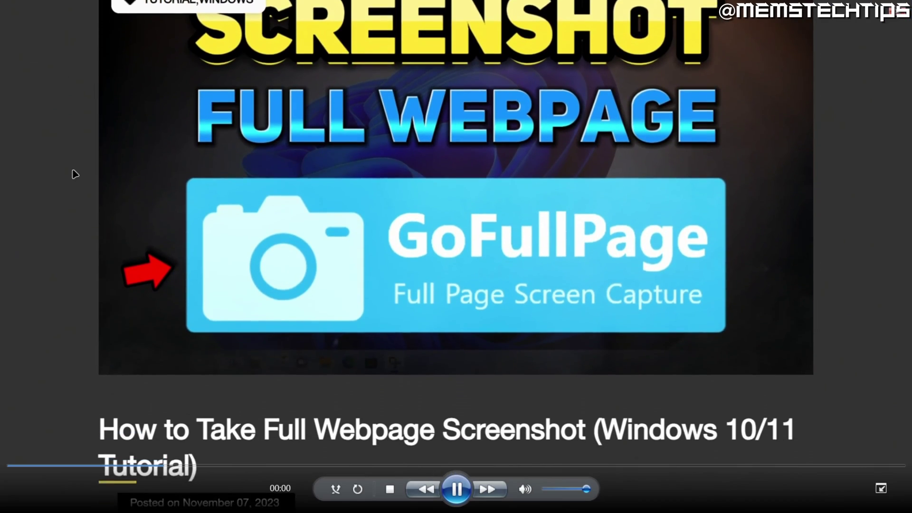